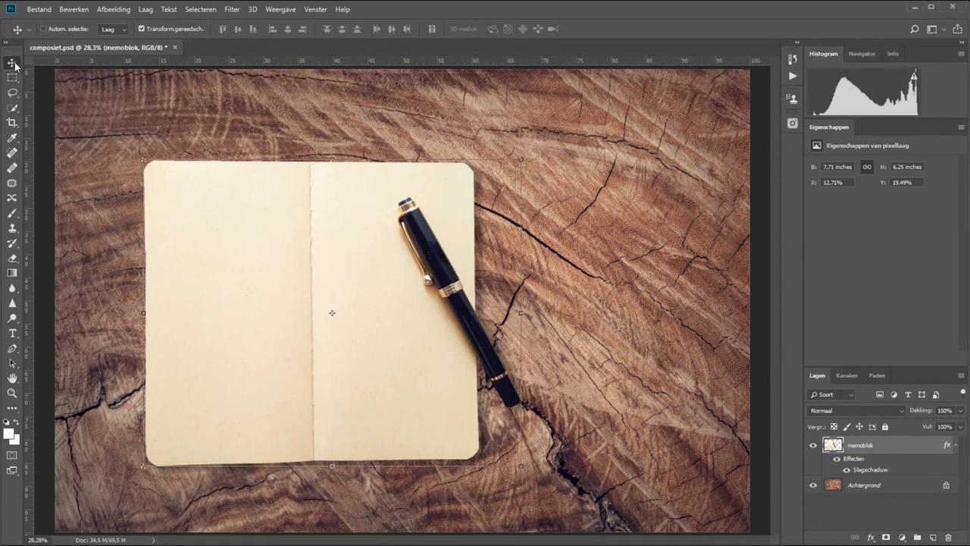
Drag the memoblok notebook toward the canvas centre, to about X 33,15%, Y 21,72%
mouse_move(276, 332)
left_mouse_down()
mouse_move(436, 256)
mouse_move(366, 381)
mouse_move(407, 343)
left_mouse_up()
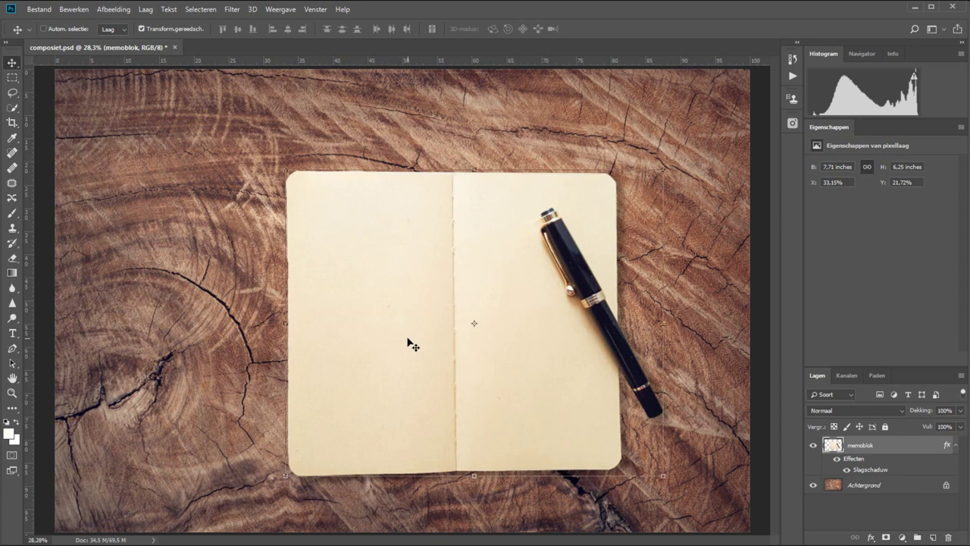
Add a Kleurtoon/verzadiging adjustment layer with Verzadiging at -100, greying the whole composite
left_click(902, 538)
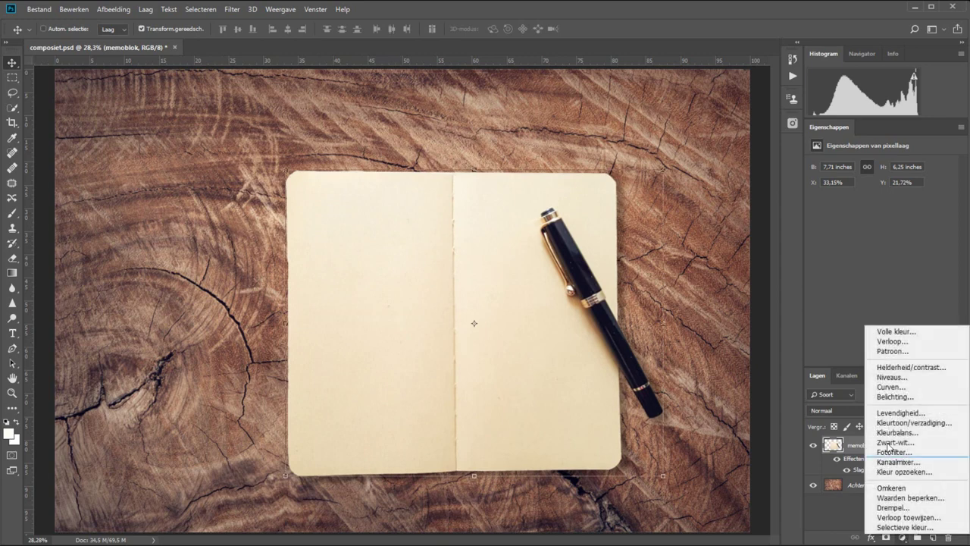
left_click(897, 422)
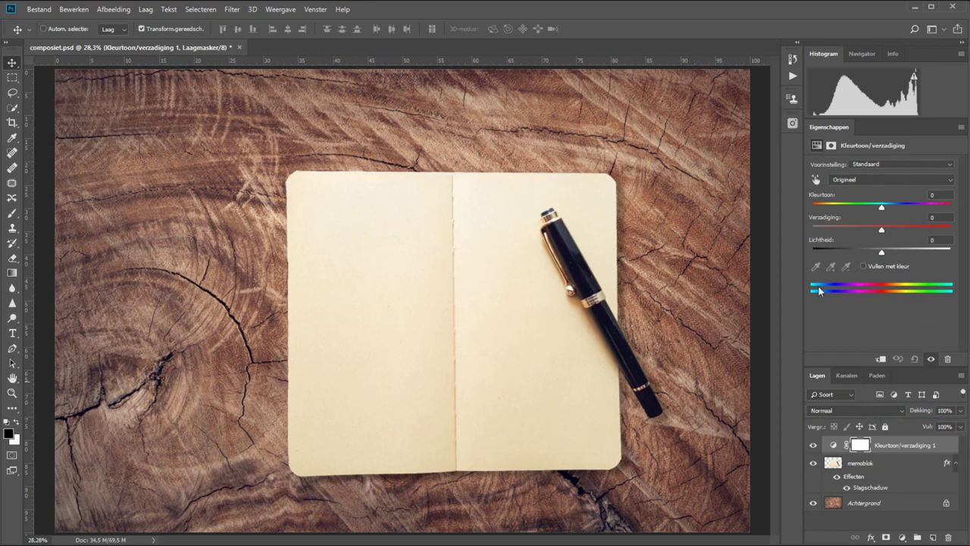
left_click_drag(881, 229, 802, 224)
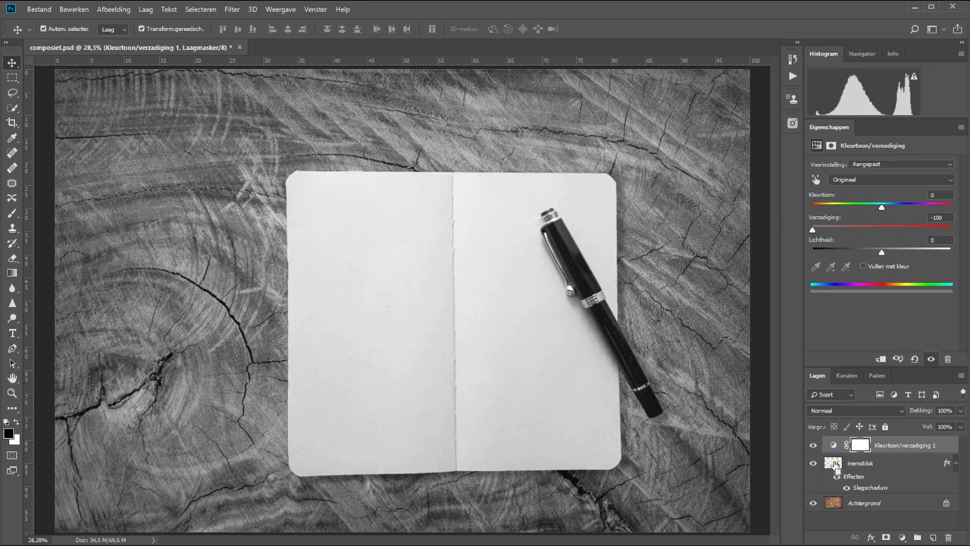
Load the memoblok outline, invert it, and fill the adjustment mask black outside the notebook
left_click(833, 463, "ctrl")
left_click(864, 453)
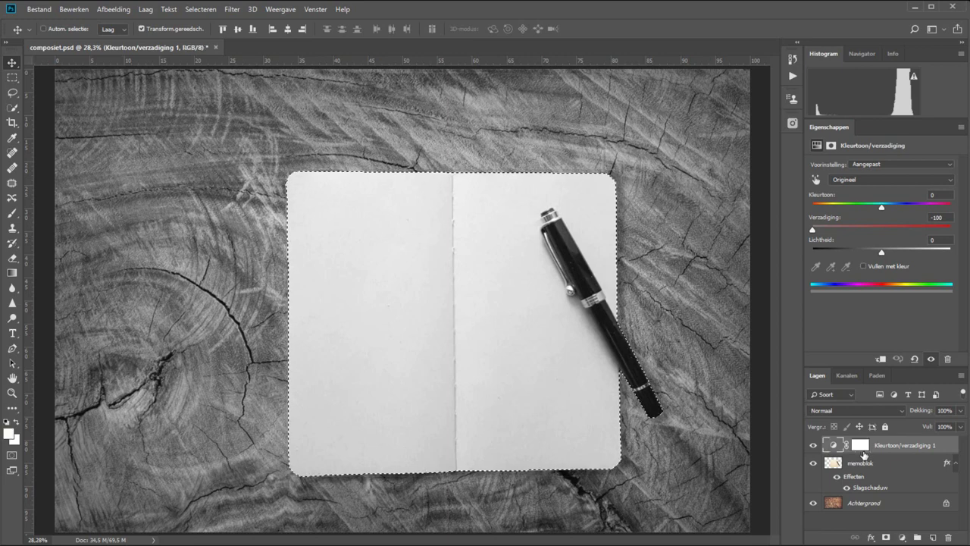
left_click(860, 445)
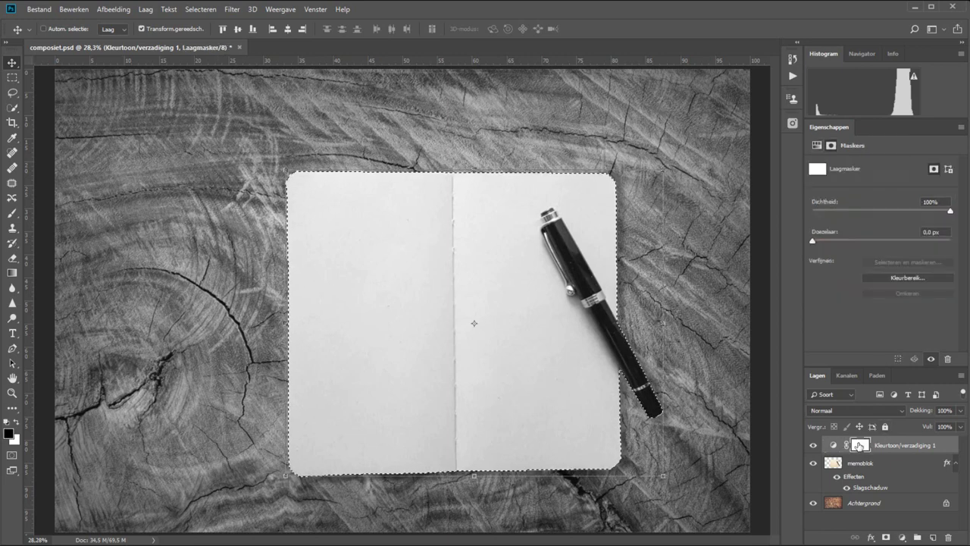
key("ctrl")
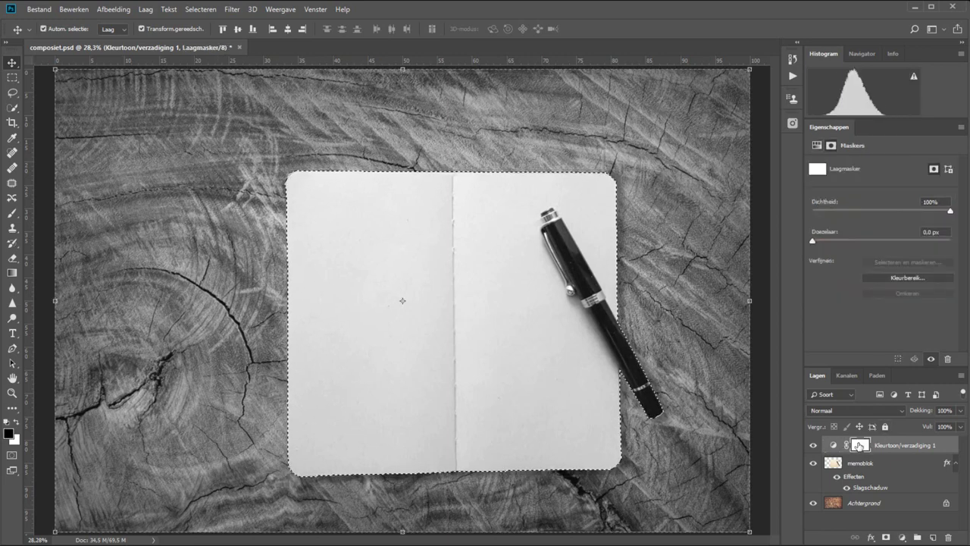
key("alt+BackSpace")
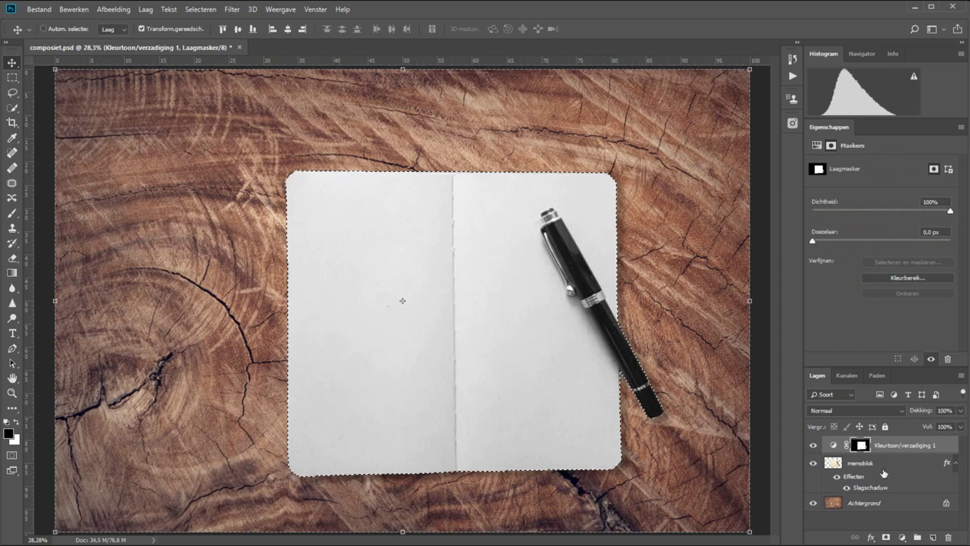
Toggle the Kleurtoon/verzadiging 1 visibility to compare the notebook with and without grey
left_click(906, 462)
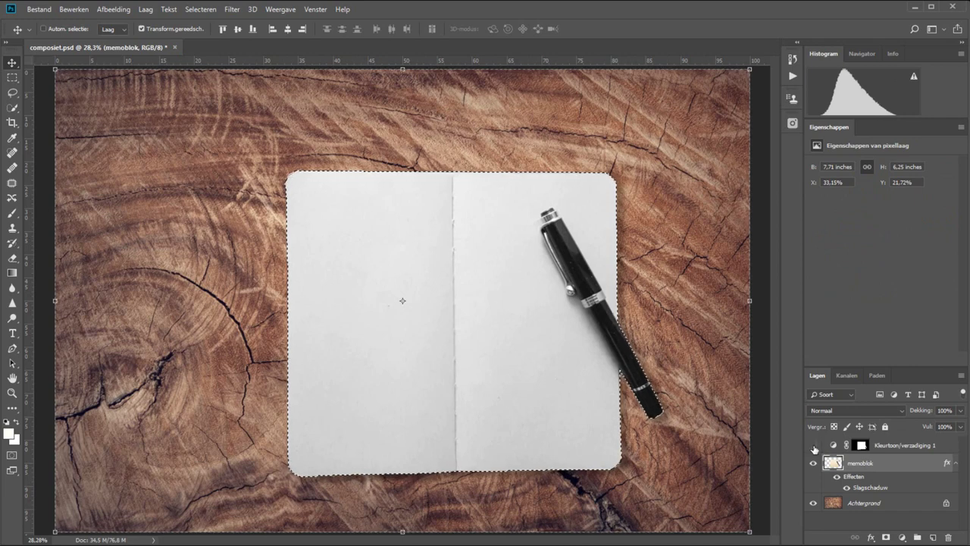
left_click(814, 447)
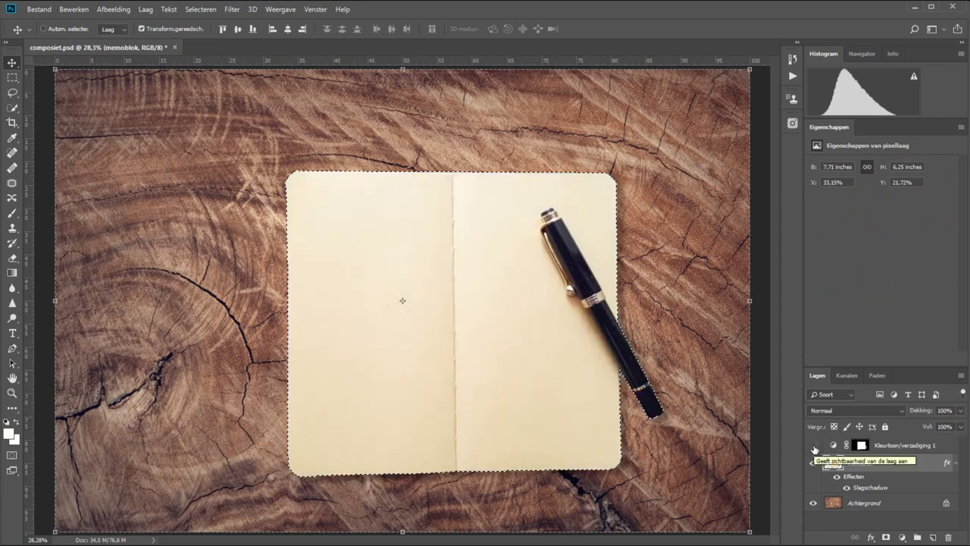
left_click(814, 447)
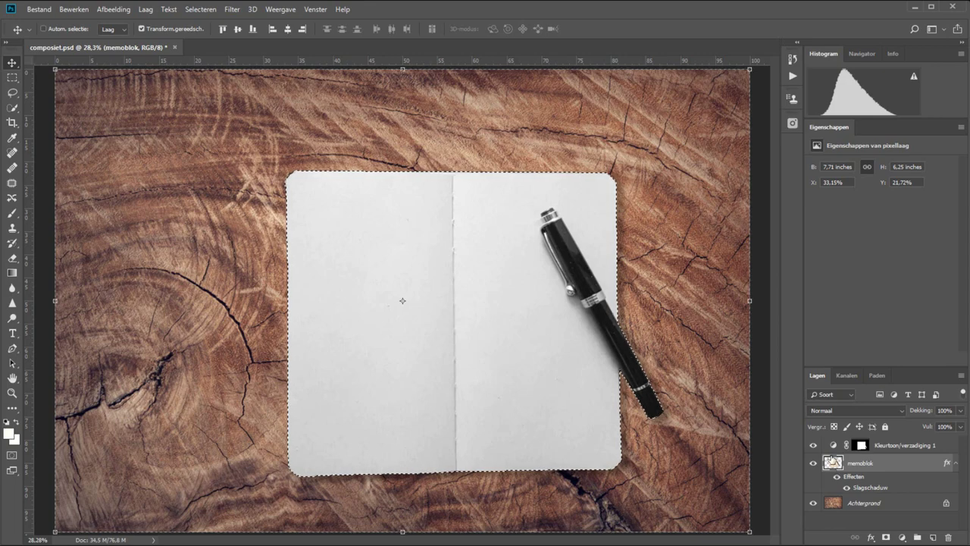
Move the notebook to show the mask stays behind, delete Kleurtoon/verzadiging 1, then re-centre the notebook
mouse_move(527, 376)
left_mouse_down()
mouse_move(308, 290)
mouse_move(333, 296)
left_mouse_up()
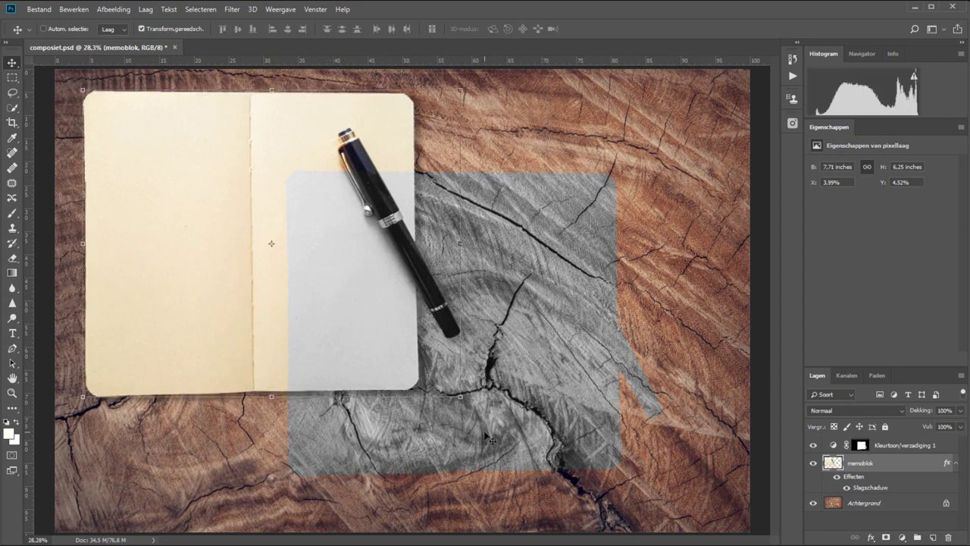
left_click_drag(900, 447, 948, 537)
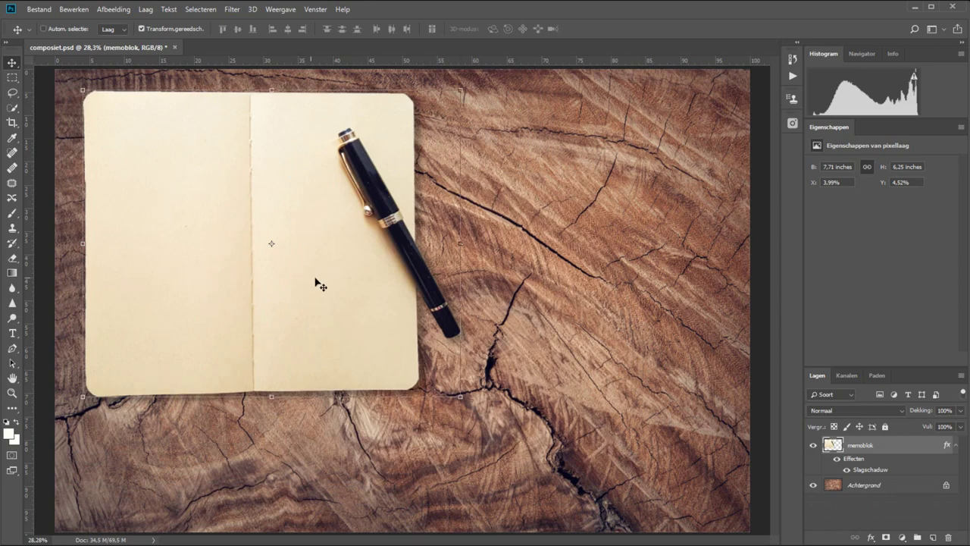
mouse_move(321, 281)
left_mouse_down()
mouse_move(458, 339)
mouse_move(507, 329)
left_mouse_up()
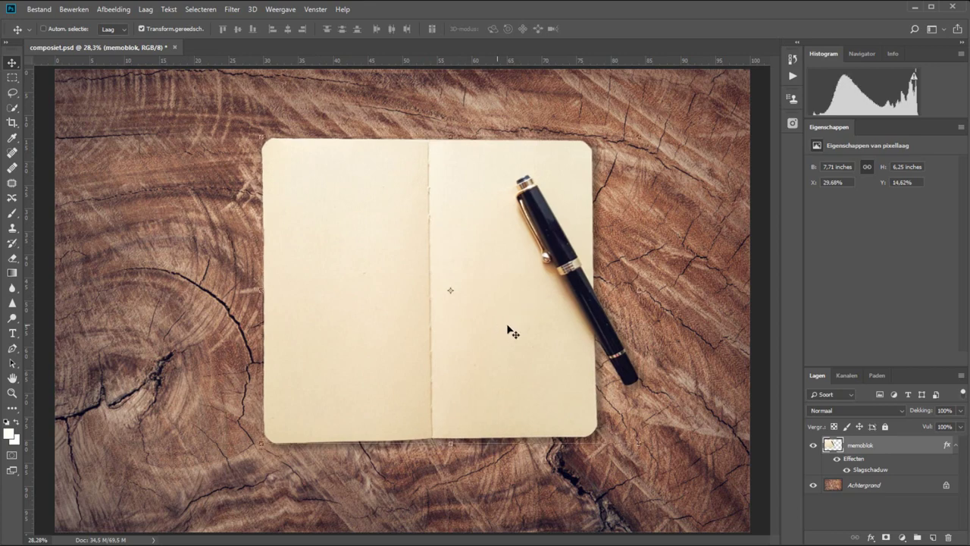
Add a fresh Kleurtoon/verzadiging adjustment layer with Verzadiging dragged to -100
left_click(901, 537)
left_click(910, 426)
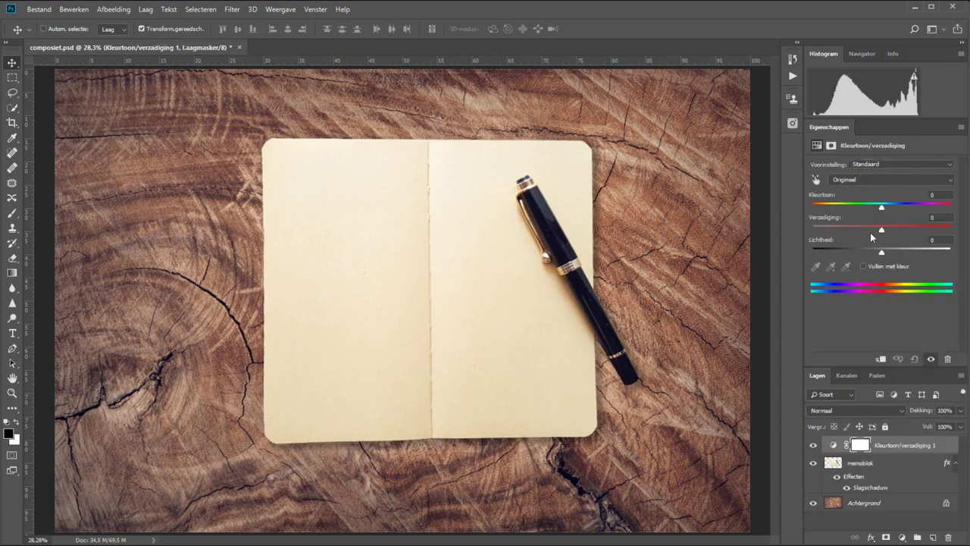
left_click_drag(871, 232, 780, 229)
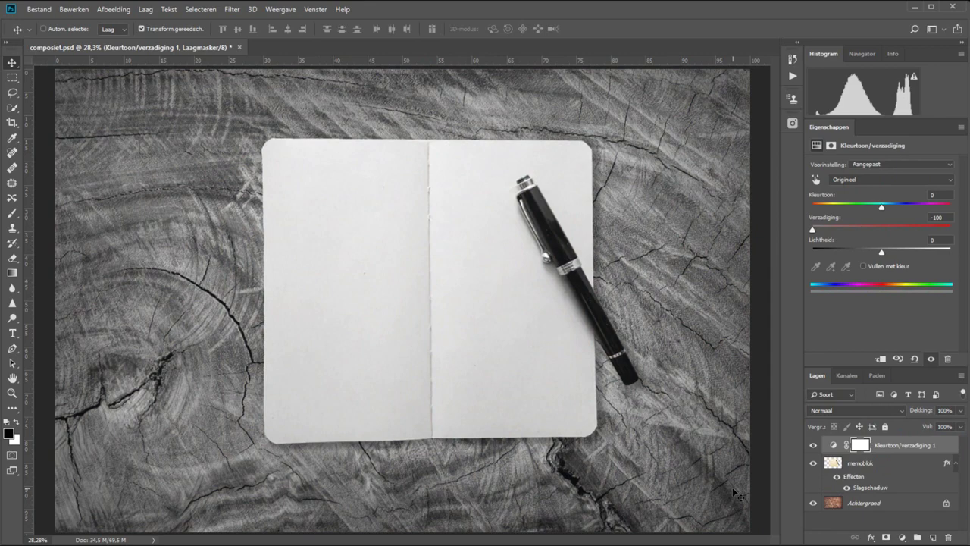
Clip Kleurtoon/verzadiging 1 to memoblok and toggle its visibility to compare before and after
right_click(903, 447)
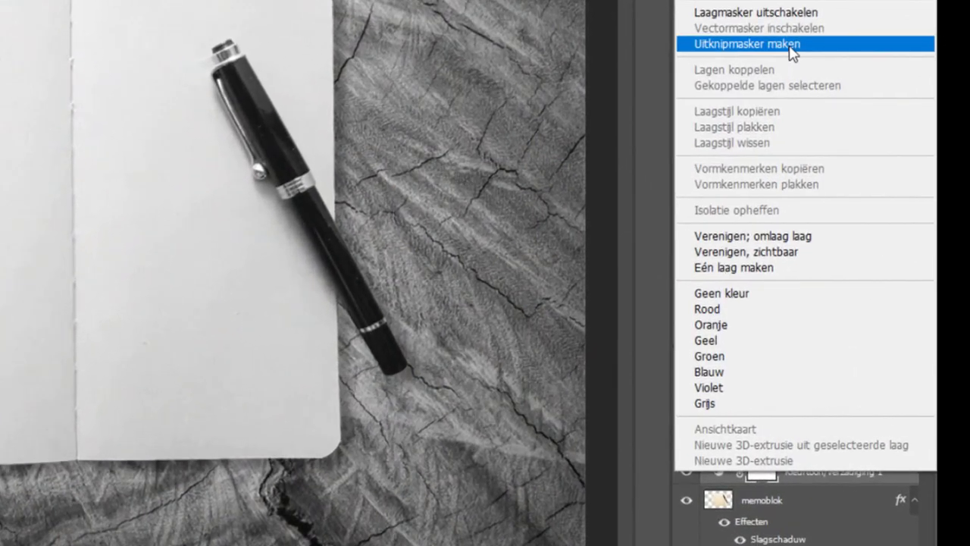
left_click(790, 46)
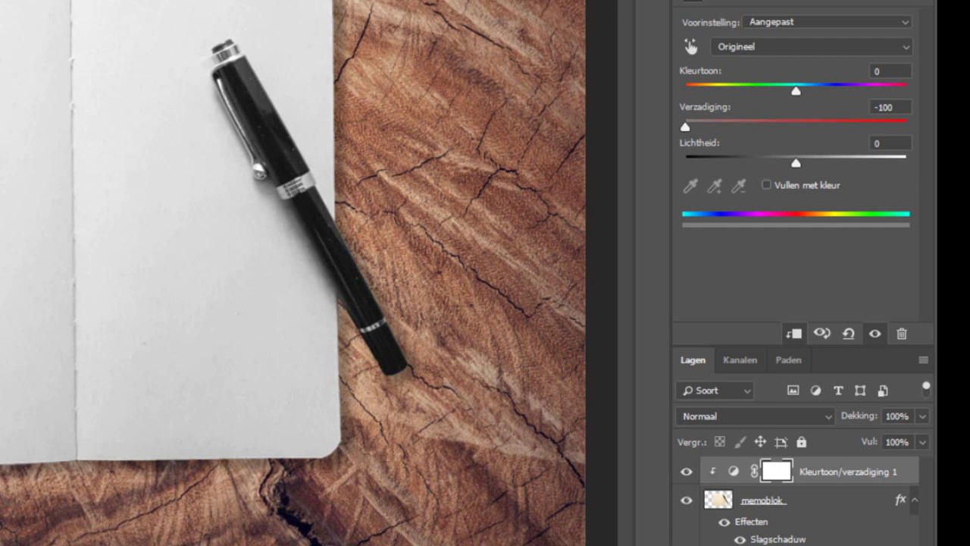
left_click(686, 472)
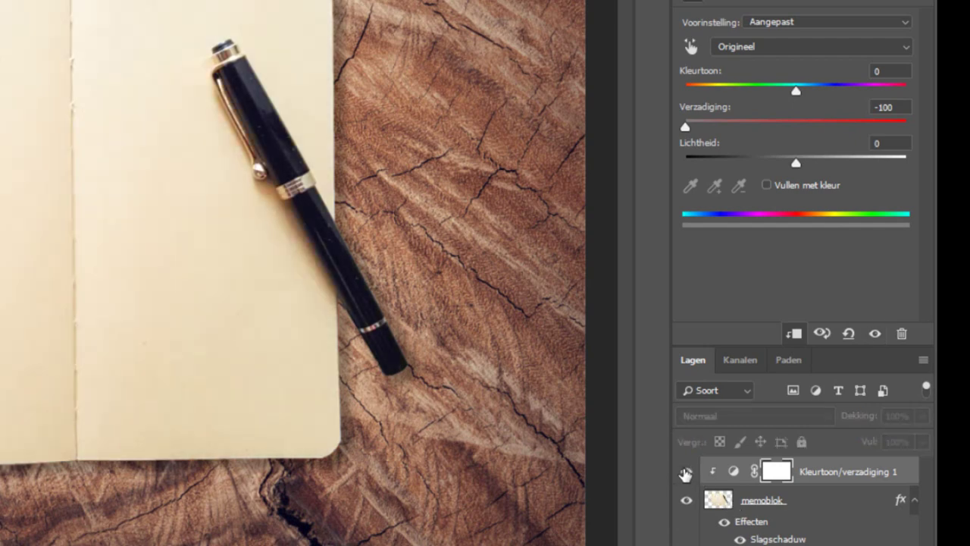
left_click(686, 472)
left_click(686, 471)
left_click(686, 471)
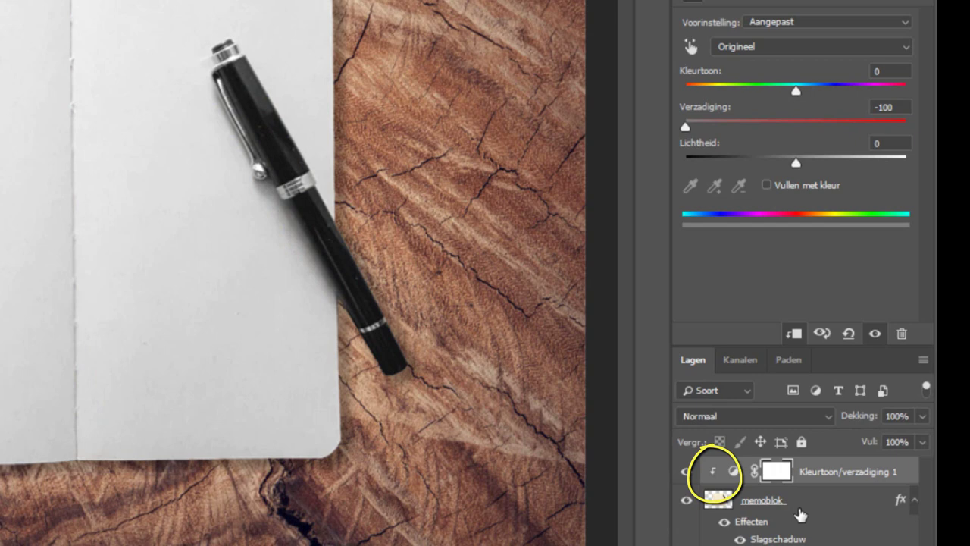
right_click(855, 472)
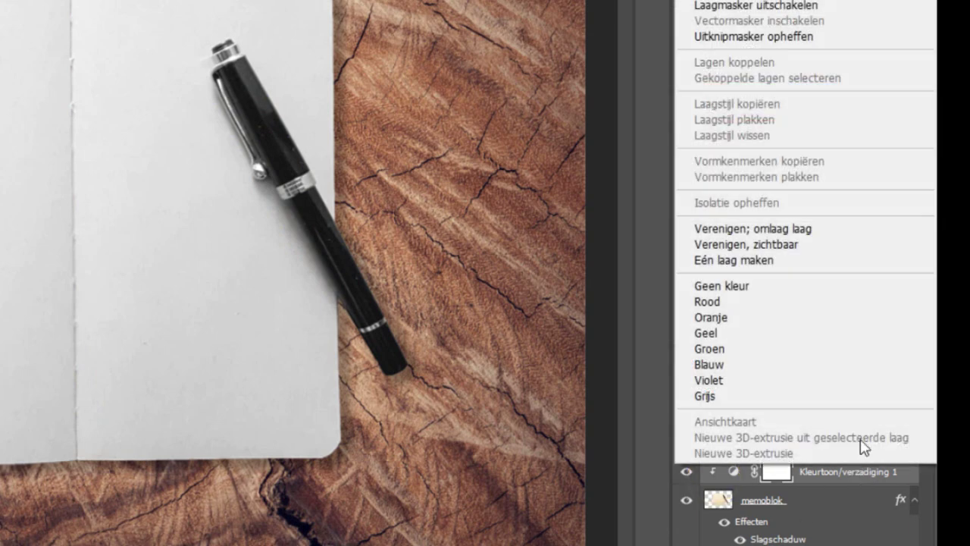
left_click(773, 36)
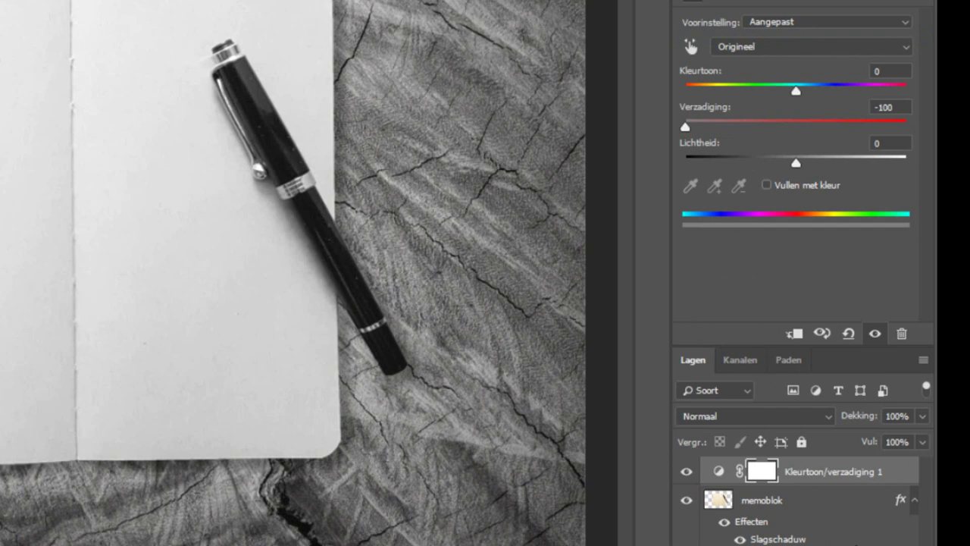
left_click(794, 334)
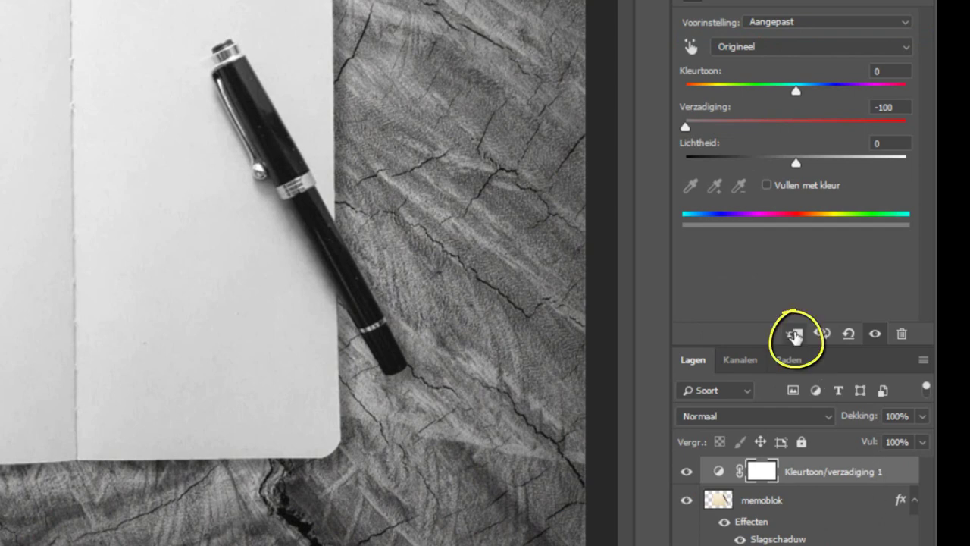
left_click(793, 334)
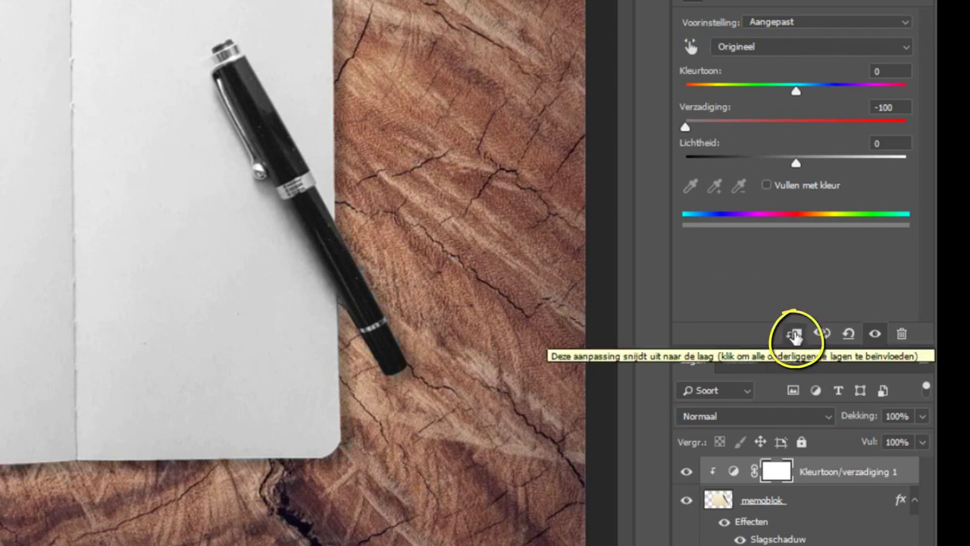
left_click(794, 334)
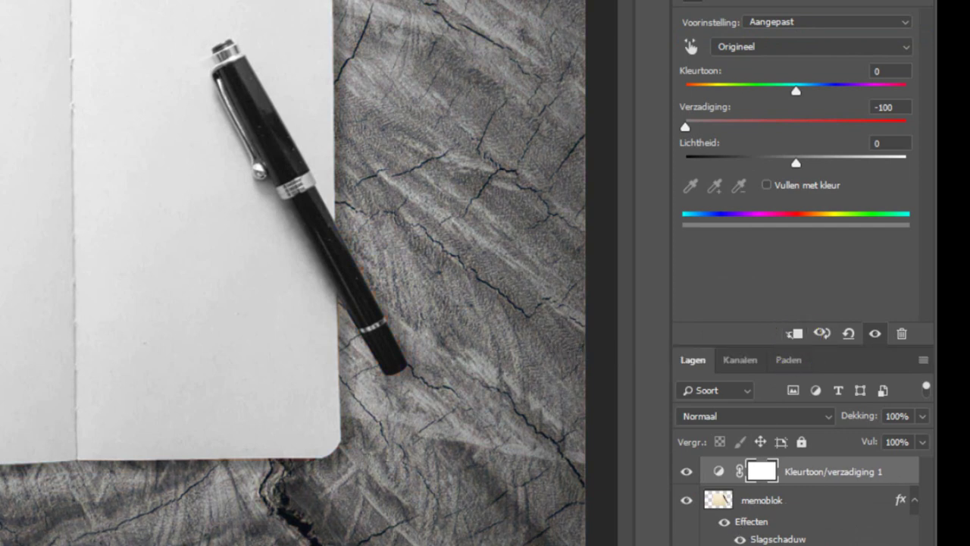
left_click(835, 476, "alt")
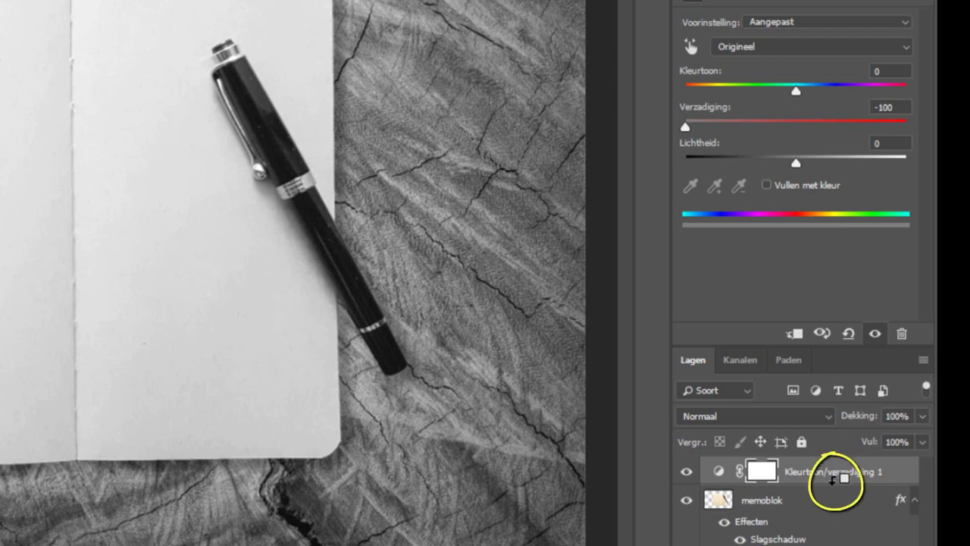
left_click(832, 479, "alt")
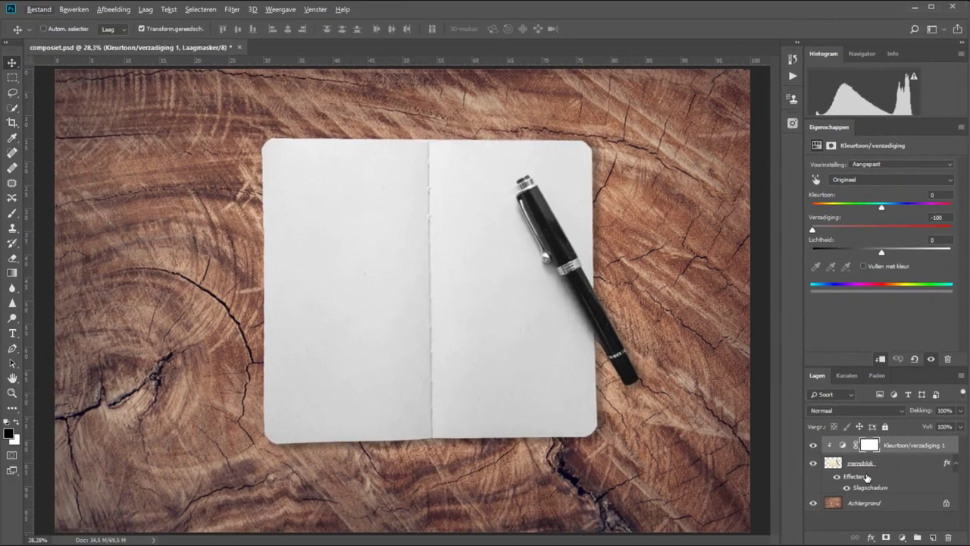
Move memoblok up-left to X 9,84%, Y 11,26% and give it a layer mask
left_click(862, 463)
mouse_move(370, 270)
left_mouse_down()
mouse_move(362, 317)
mouse_move(221, 244)
left_mouse_up()
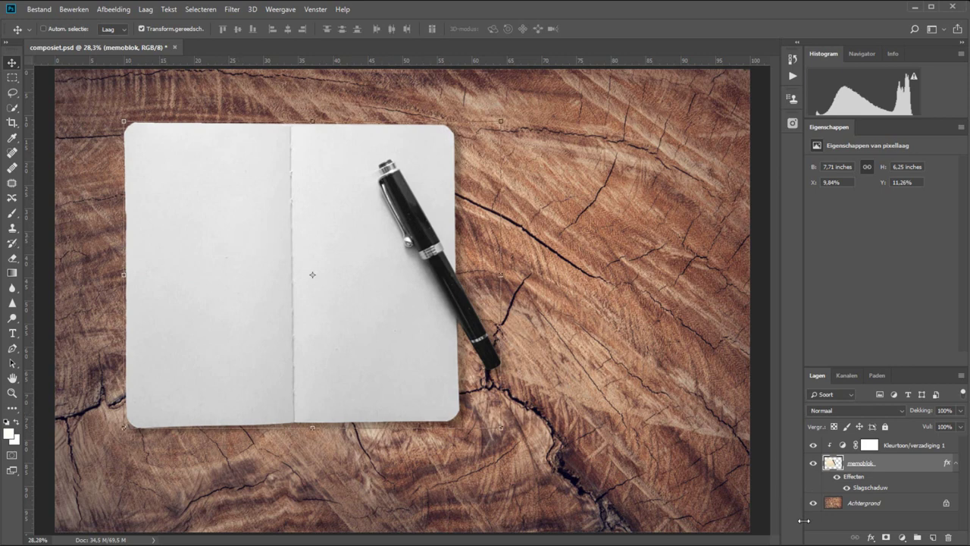
left_click(885, 538)
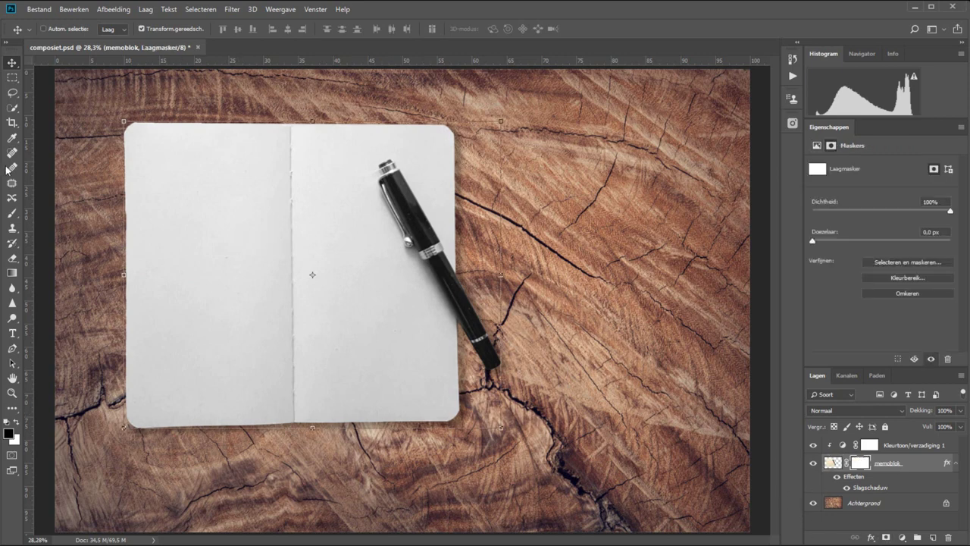
Paint black on the memoblok mask to reveal a soft wood patch on the notebook's left
left_click(11, 212)
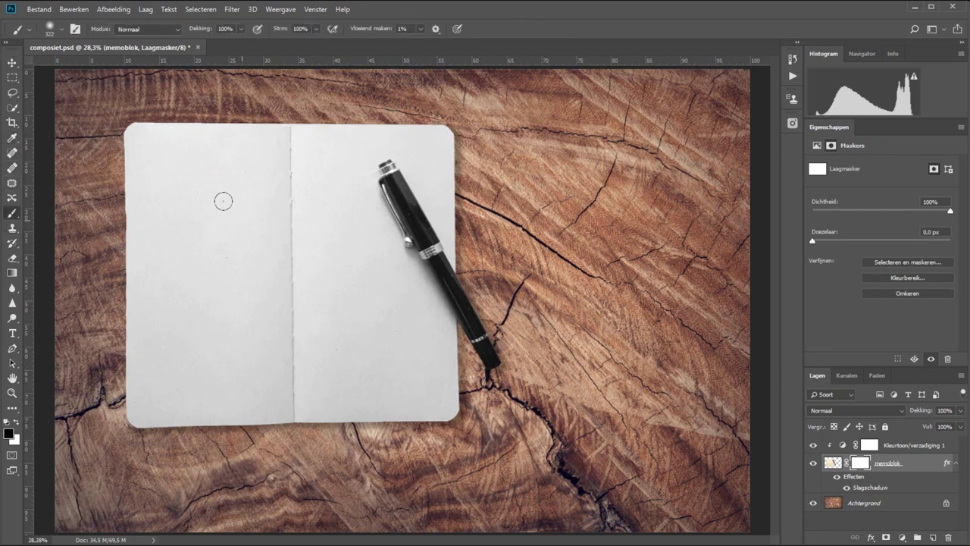
left_click_drag(194, 178, 304, 307)
mouse_move(245, 264)
left_mouse_down()
mouse_move(228, 334)
mouse_move(318, 356)
mouse_move(303, 227)
mouse_move(333, 266)
left_mouse_up()
left_click_drag(326, 352, 344, 220)
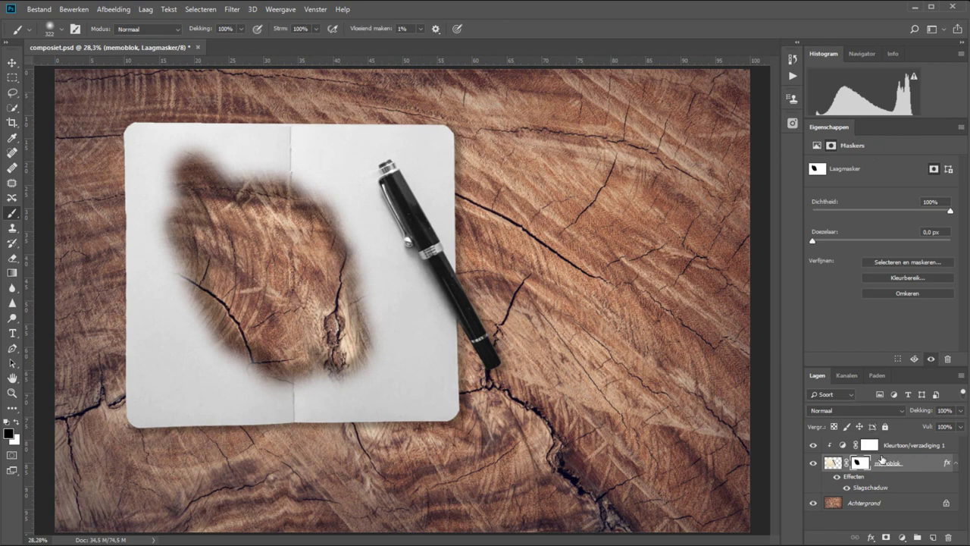
Paint black on the Kleurtoon/verzadiging 1 mask so cream paper shows across the notebook's lower part
left_click(870, 446)
mouse_move(360, 313)
left_mouse_down()
mouse_move(317, 324)
mouse_move(379, 382)
mouse_move(404, 392)
mouse_move(302, 396)
mouse_move(144, 333)
mouse_move(160, 384)
mouse_move(416, 371)
left_mouse_up()
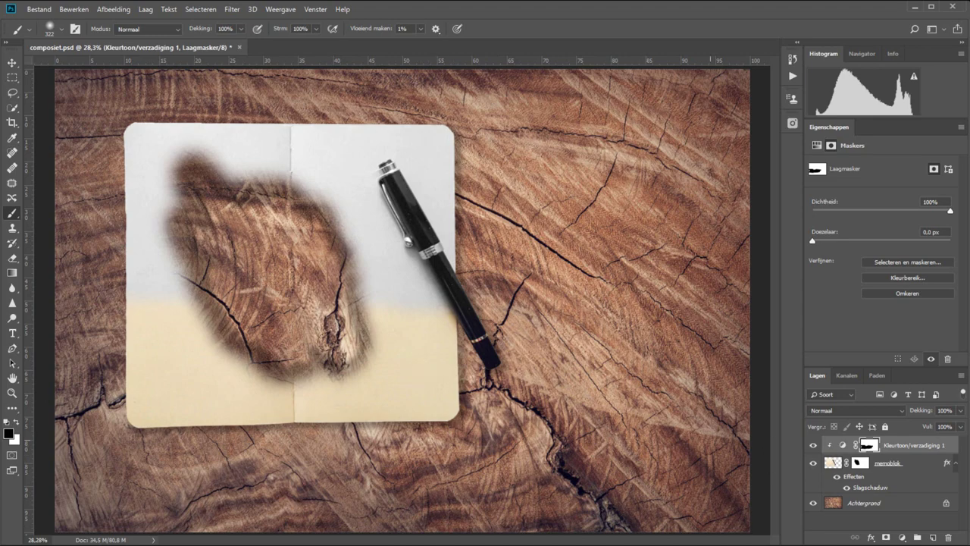
left_click_drag(325, 338, 504, 356)
left_click(868, 445)
left_click(905, 448, "alt")
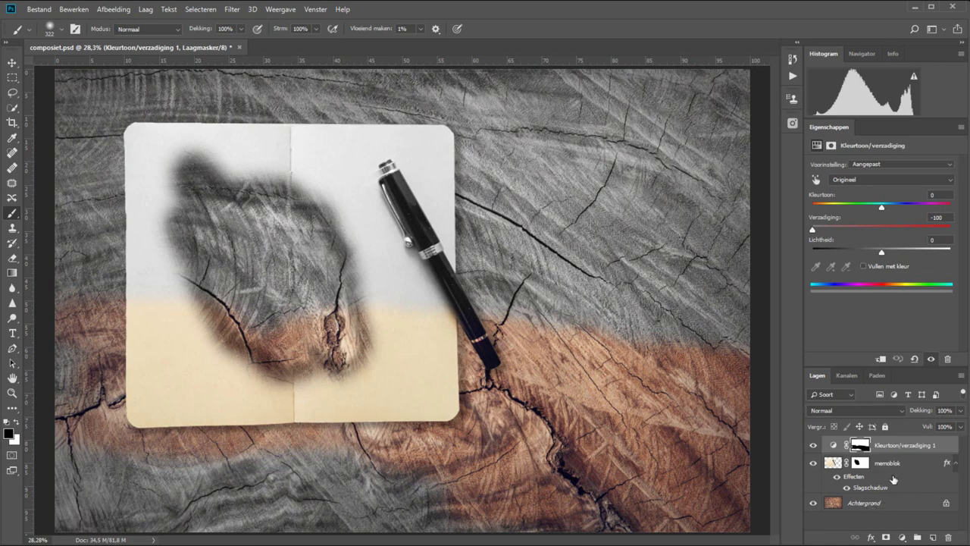
left_click(892, 448, "alt")
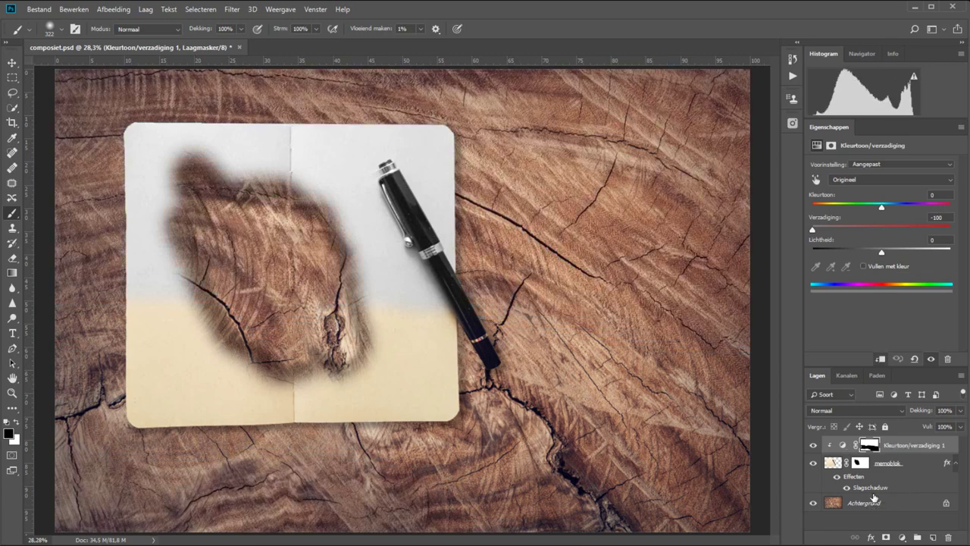